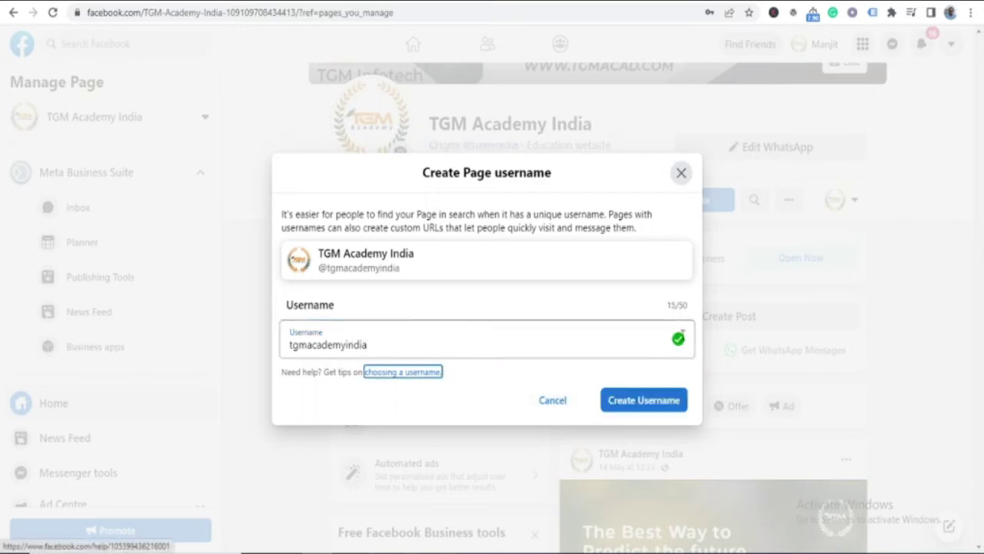
# Try creating the username tgmacademyindia and dismiss the 'Username isn't available' error
pyautogui.click(652, 404)
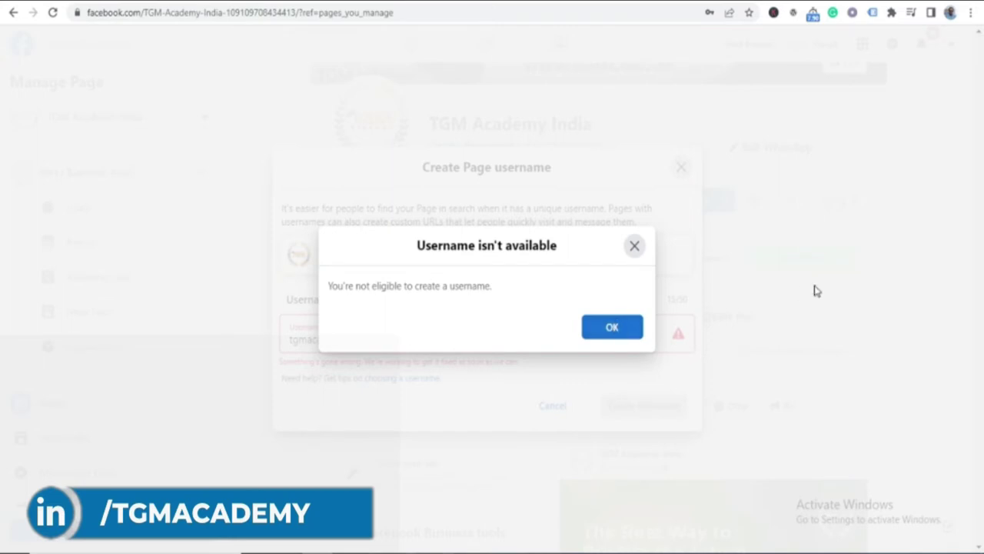
pyautogui.click(634, 246)
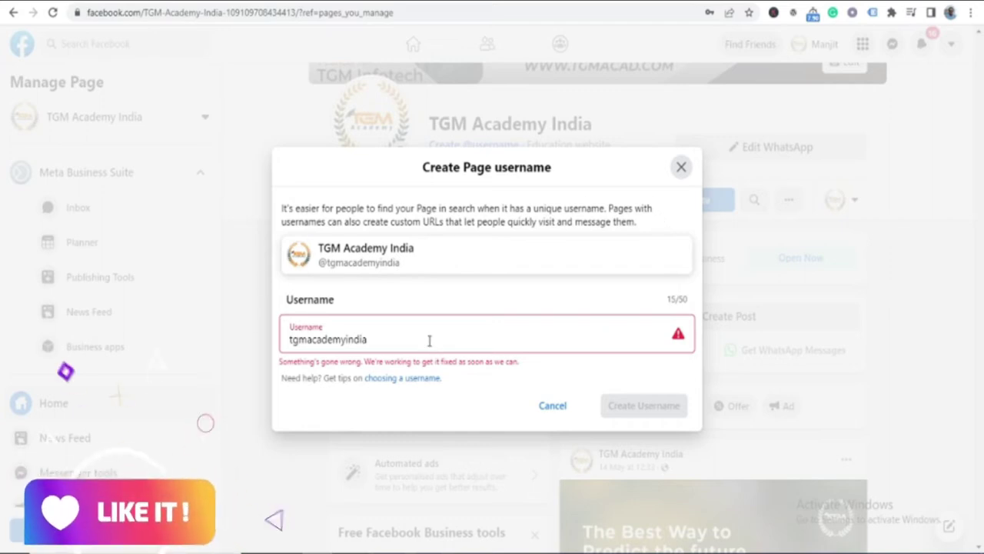
# Close the Create Page username dialog to return to the TGM Academy India page
pyautogui.click(683, 168)
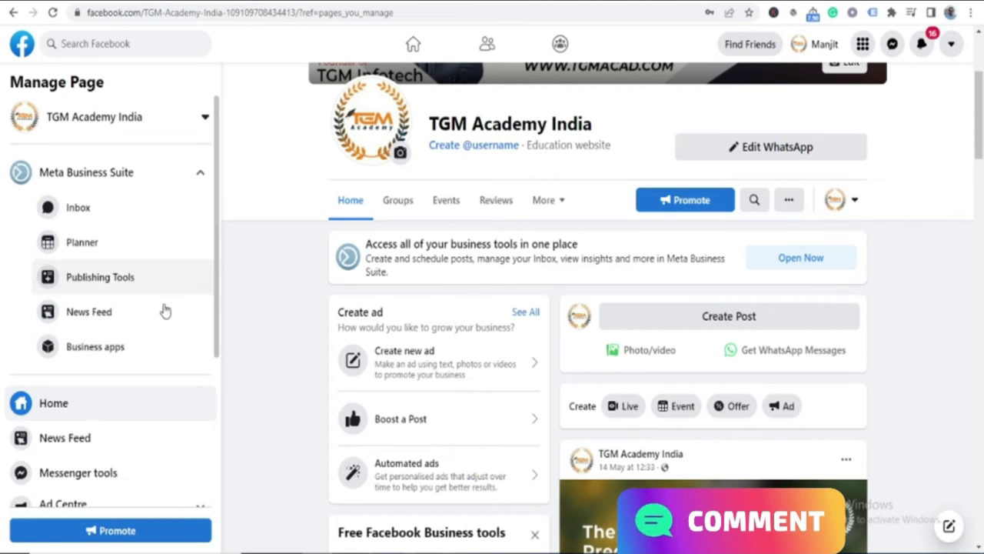
# Open Settings from the Manage Page sidebar and go to the Page roles section
pyautogui.scroll(-3, 151, 379)
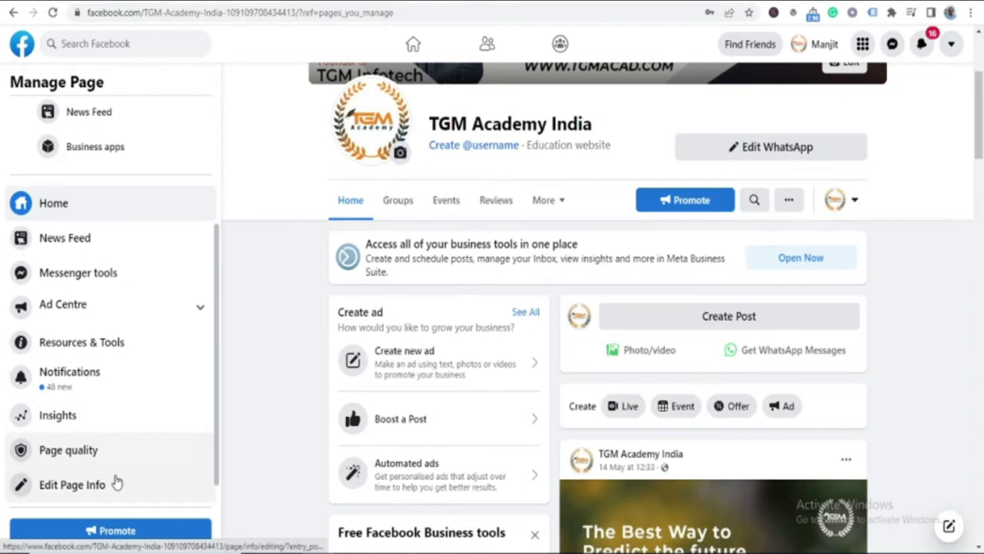
pyautogui.scroll(-1, 135, 418)
pyautogui.click(51, 496)
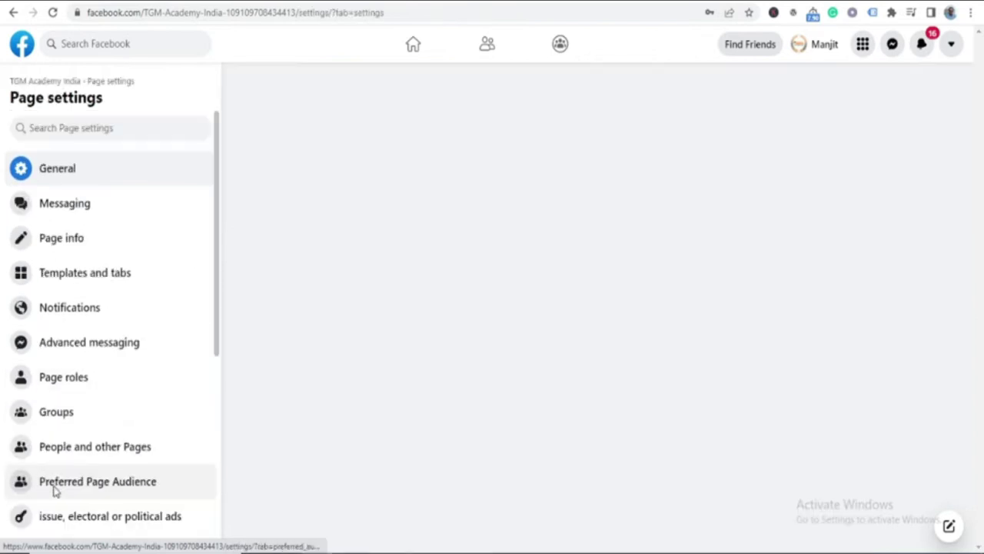
pyautogui.click(71, 382)
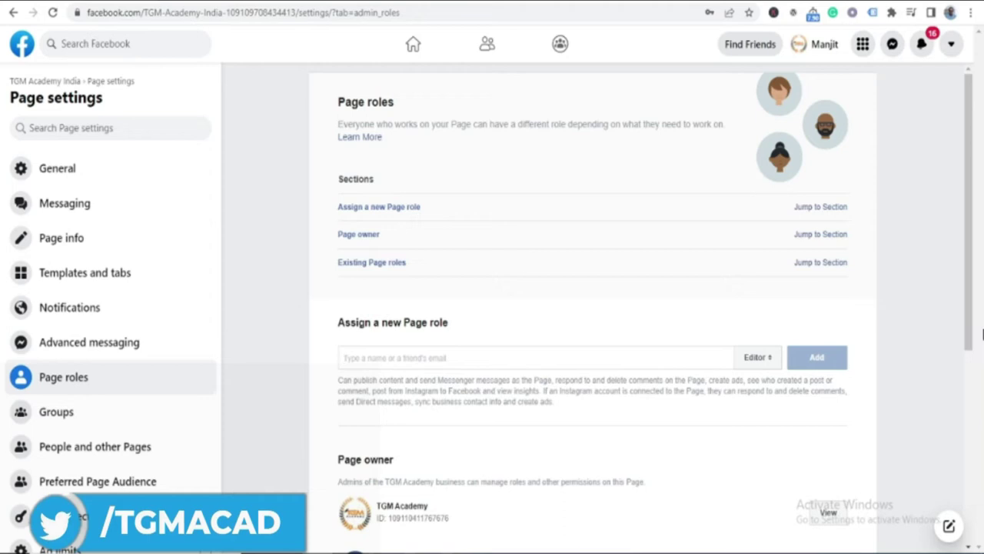
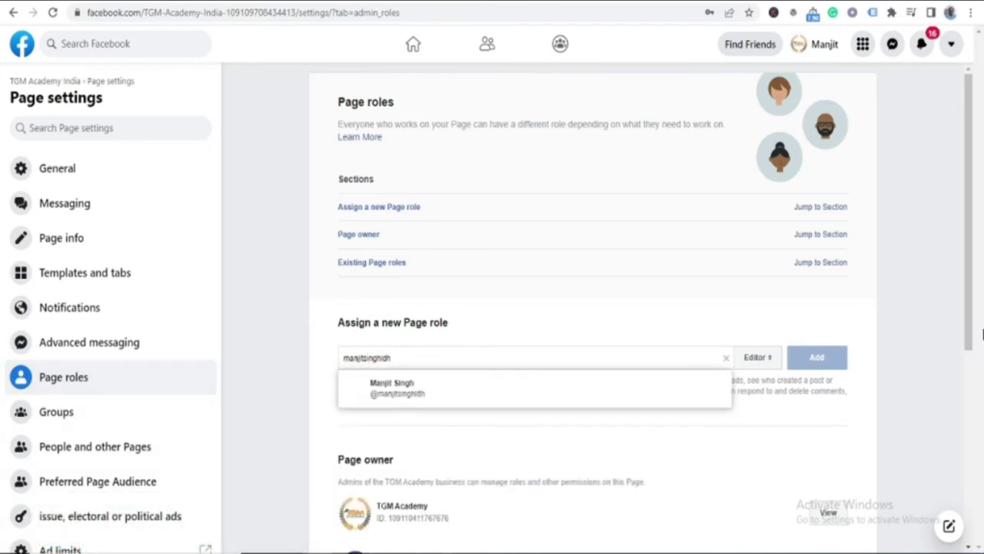
# Search for and select the person under Assign a new Page role, change Editor to Admin, and add them
pyautogui.click(398, 386)
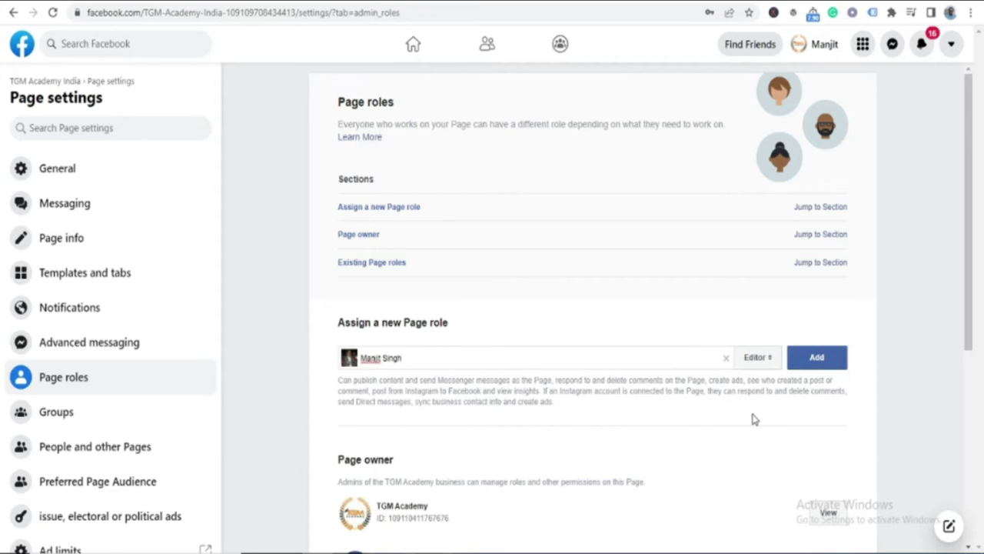
pyautogui.click(768, 358)
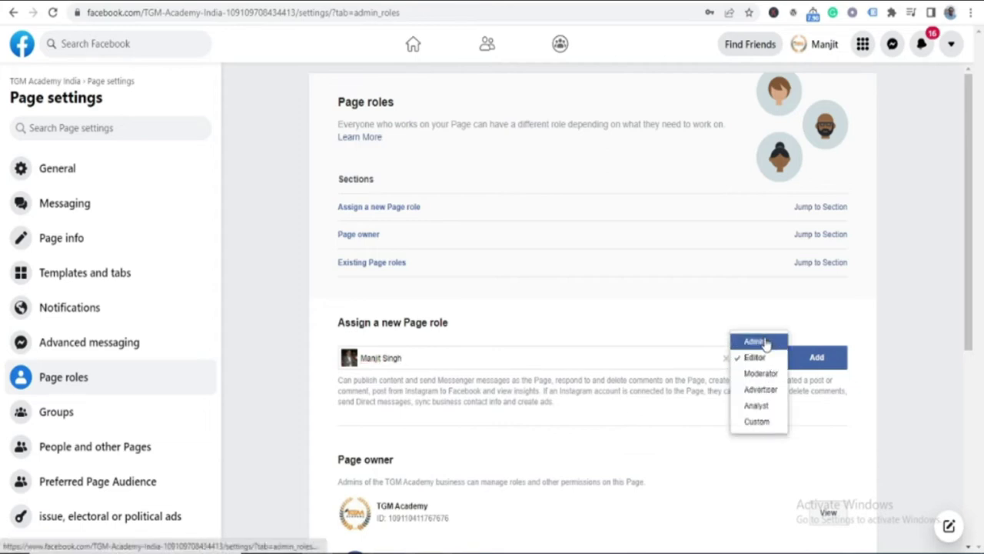
pyautogui.click(767, 343)
pyautogui.click(819, 391)
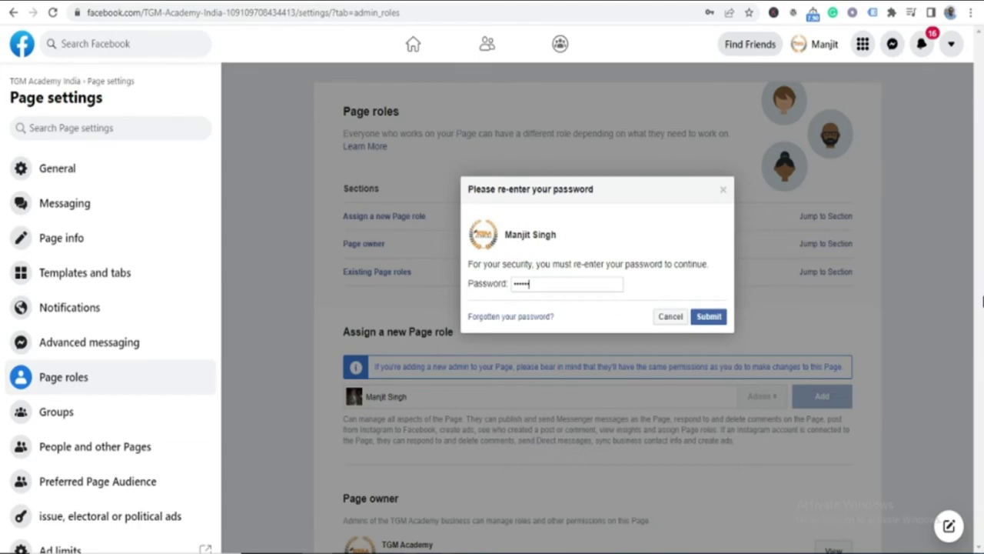
# Confirm with the account password, dismiss Chrome's save-password prompt, and check the pending Admin under Existing Page roles
pyautogui.write('****')
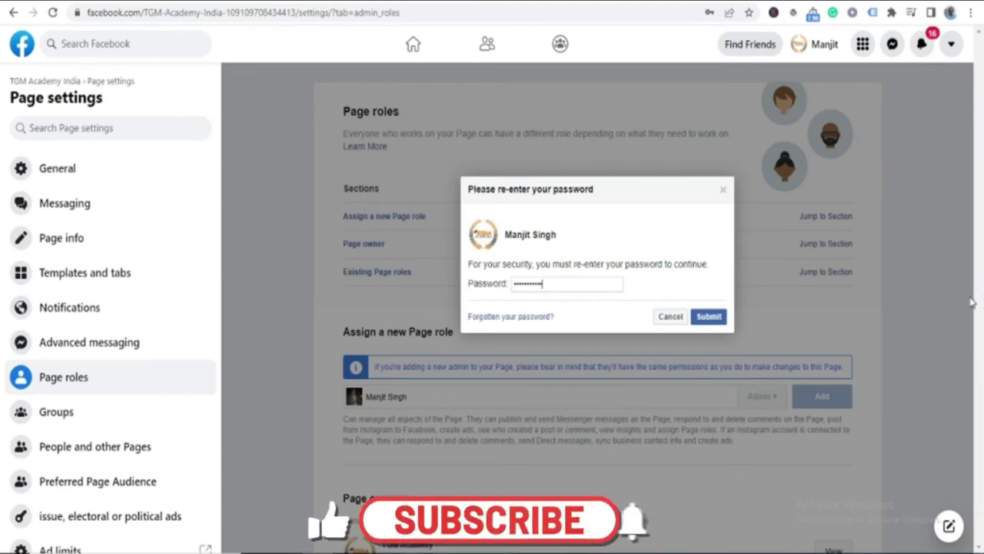
pyautogui.press('Return')
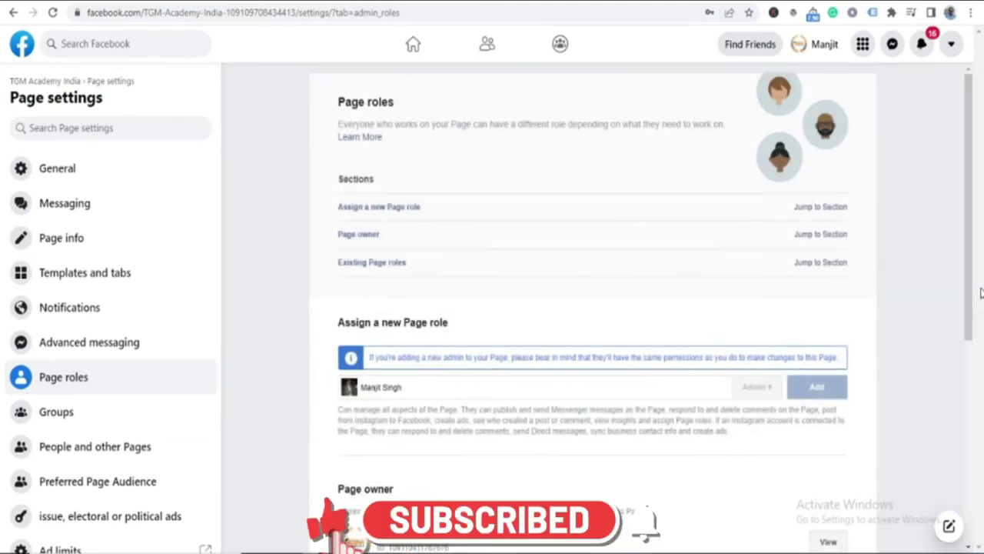
pyautogui.scroll(-2, 904, 291)
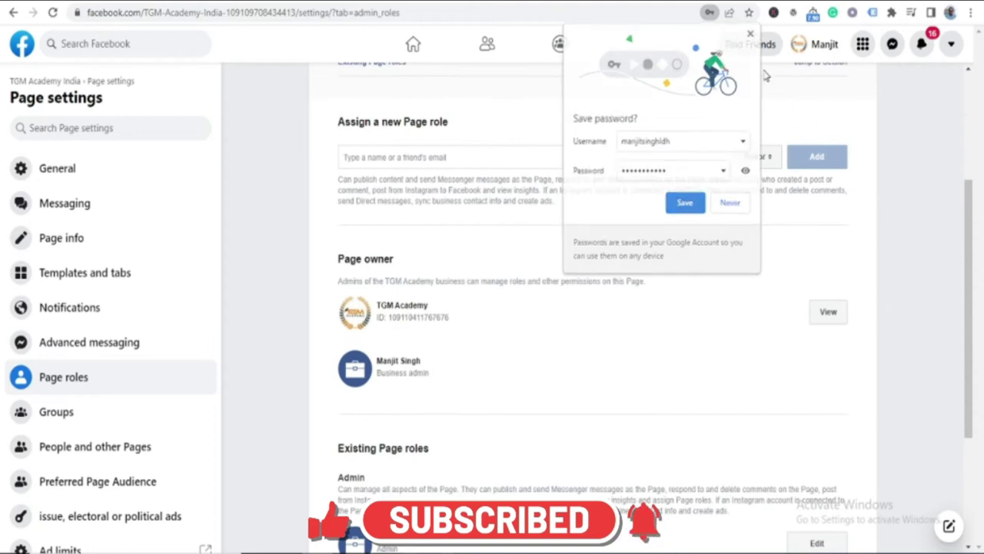
pyautogui.click(471, 361)
pyautogui.scroll(-2, 385, 413)
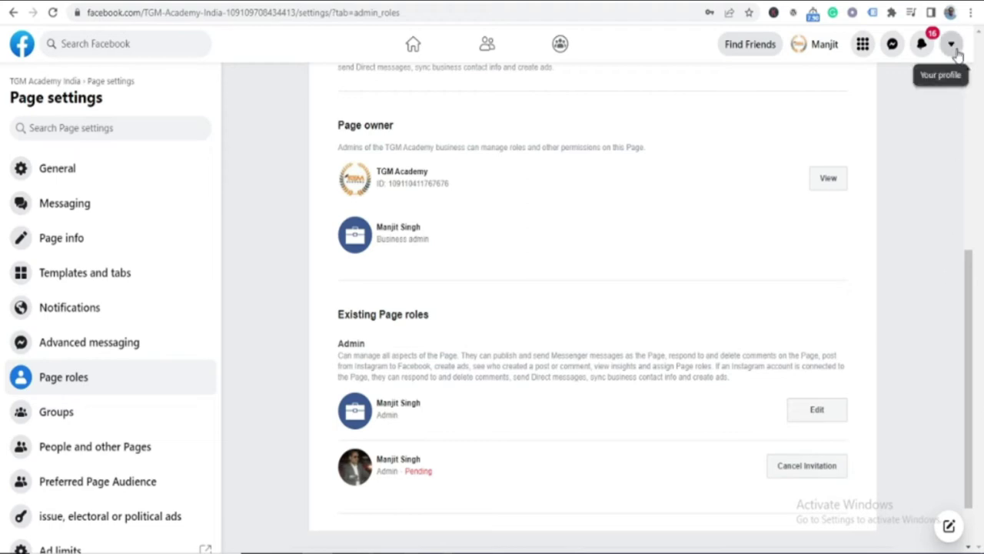
pyautogui.click(951, 44)
# Switch to the other Facebook account and submit its password, which is rejected
pyautogui.click(849, 150)
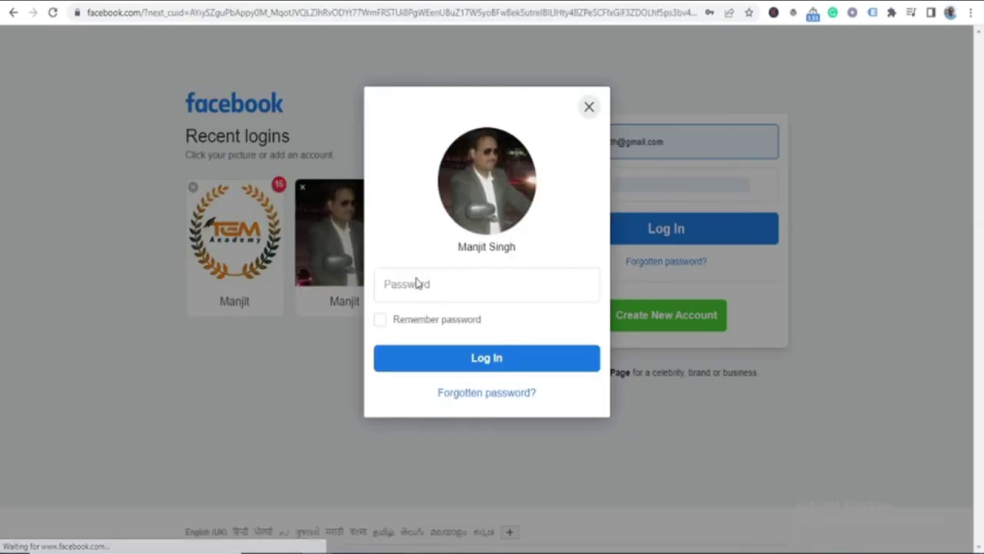
pyautogui.click(407, 285)
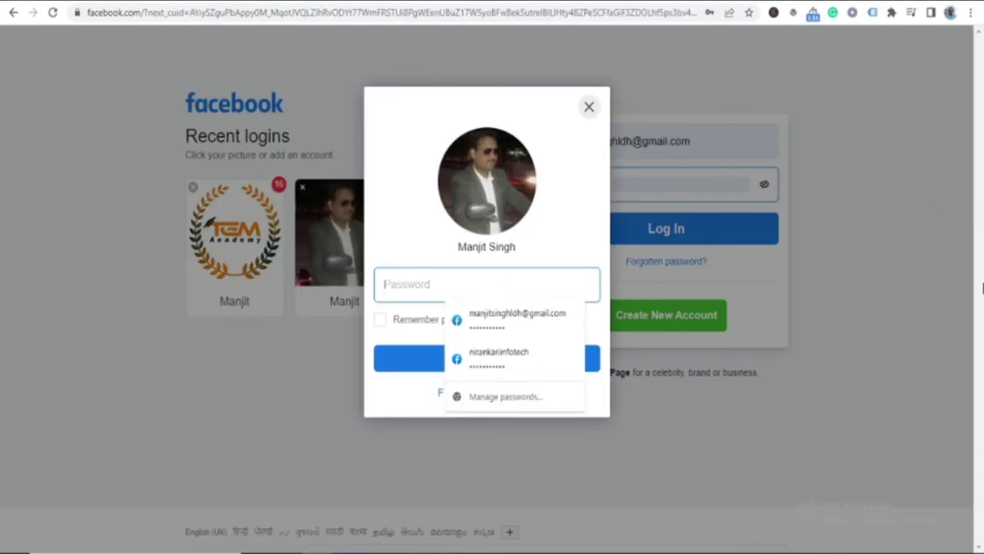
pyautogui.write('****')
pyautogui.press('BackSpace')
pyautogui.press('BackSpace')
pyautogui.write('****')
pyautogui.press('BackSpace')
pyautogui.press('BackSpace')
pyautogui.press('BackSpace')
pyautogui.press('BackSpace')
pyautogui.write('***')
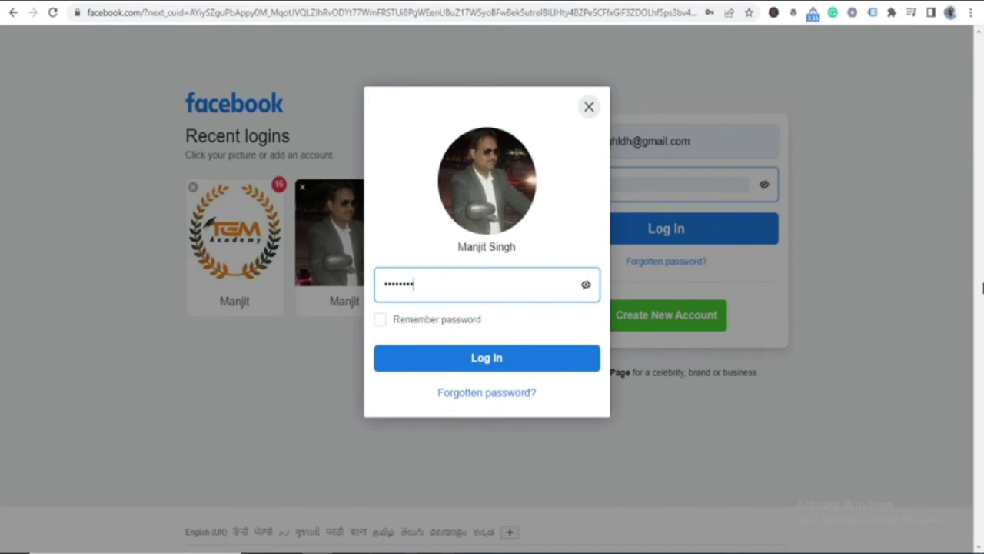
pyautogui.press('Return')
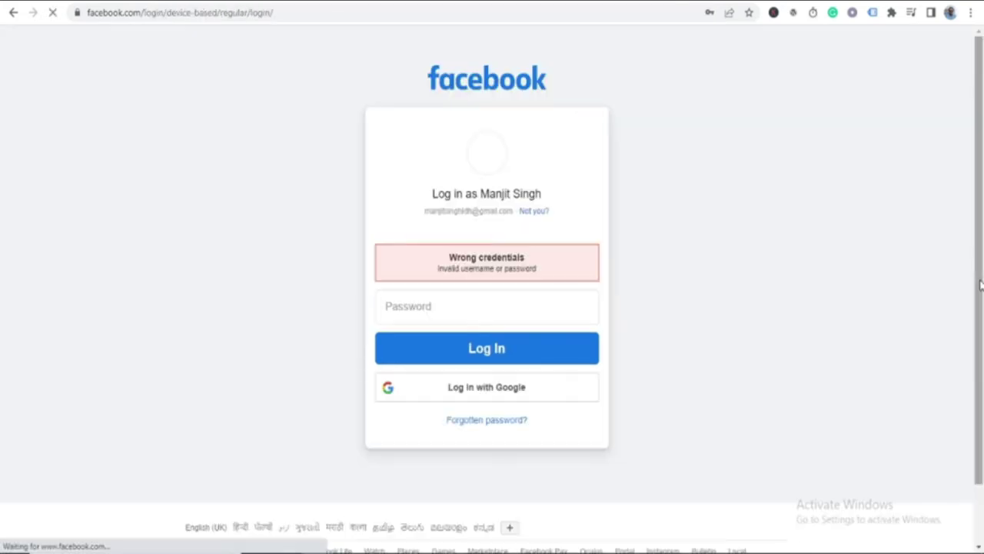
# Retype the password after the Wrong credentials error and log in to the home feed
pyautogui.click(422, 310)
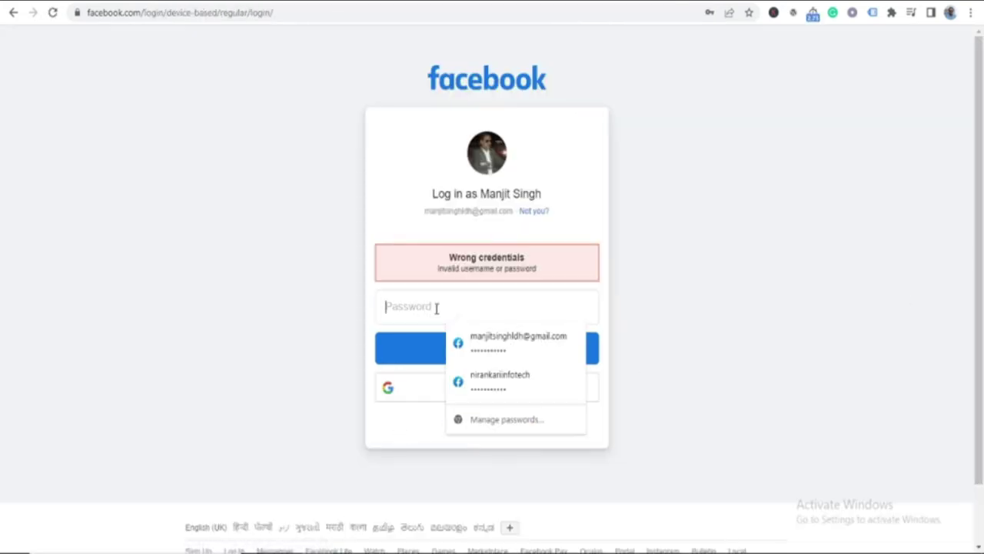
pyautogui.write('•••••')
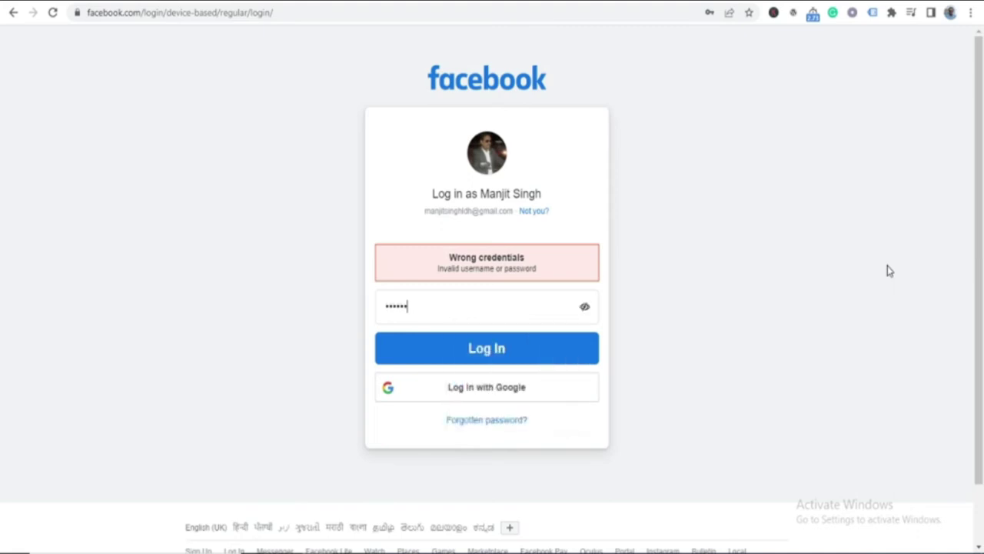
pyautogui.write('••••••')
pyautogui.press('Return')
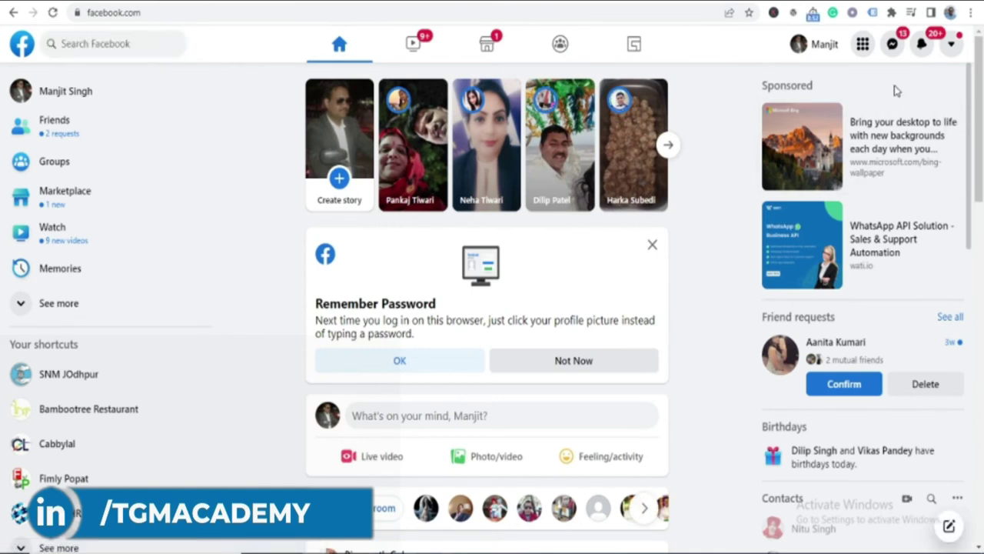
# Accept the TGM Academy India admin invitation from notifications and view the Page
pyautogui.click(924, 44)
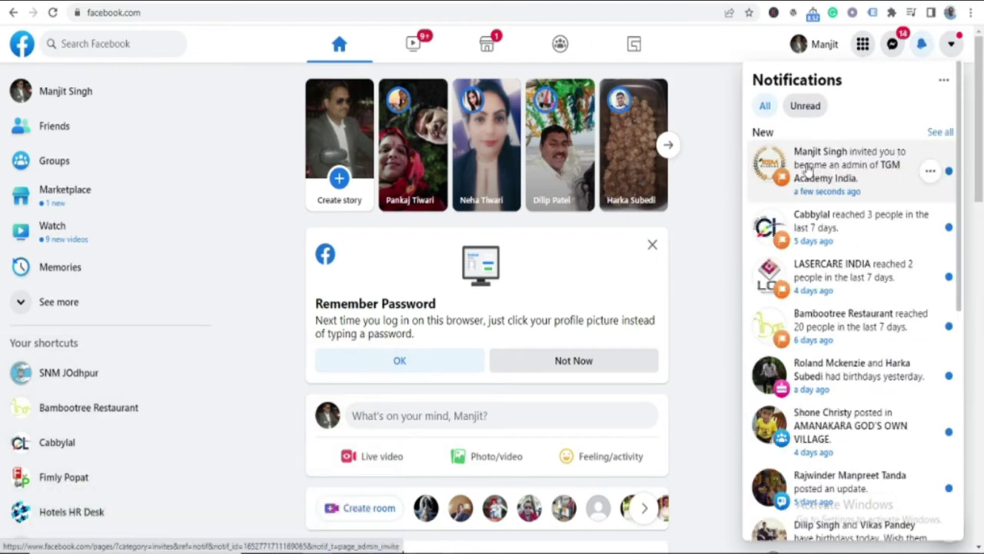
pyautogui.click(870, 171)
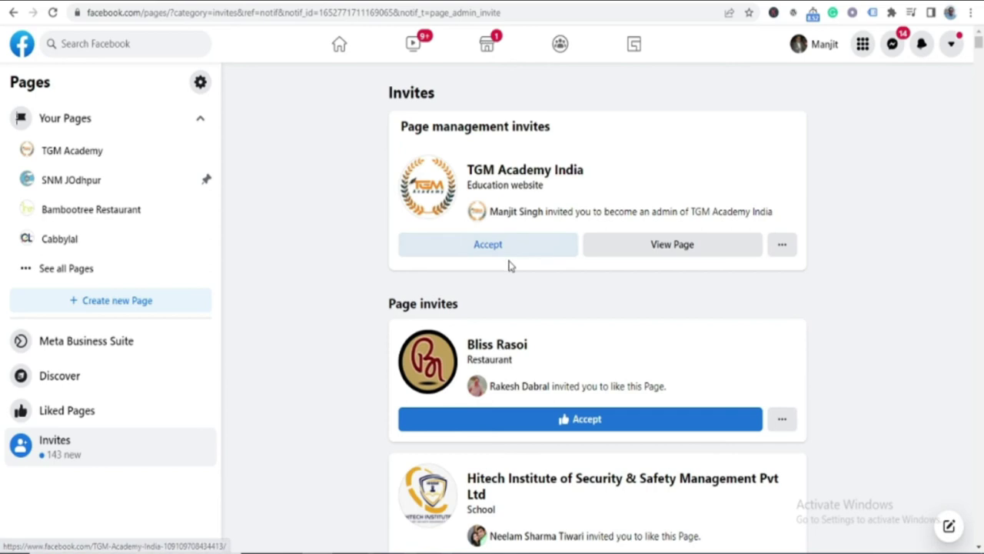
pyautogui.click(528, 251)
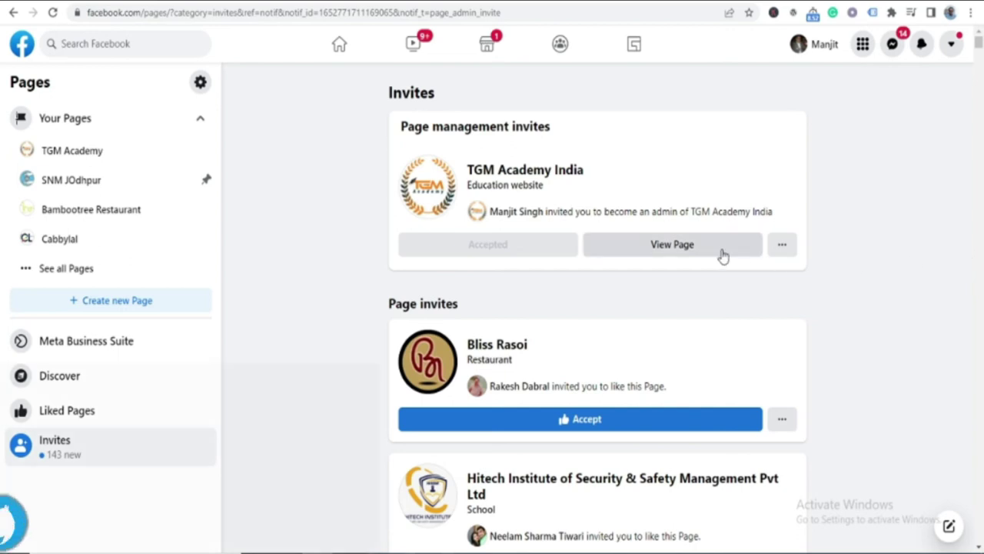
pyautogui.click(678, 245)
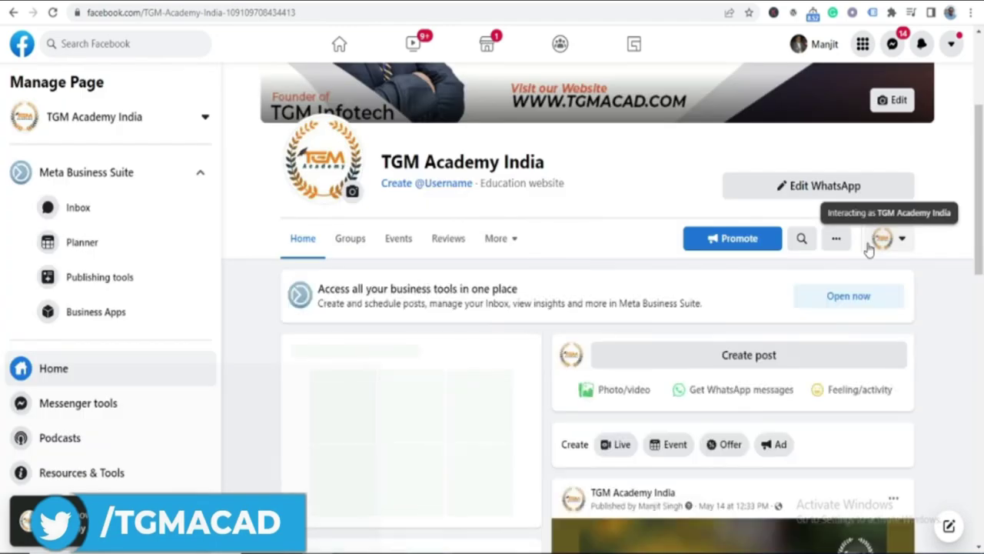
# Enter tgmacademyindia as the Page's username and create it
pyautogui.scroll(3, 603, 281)
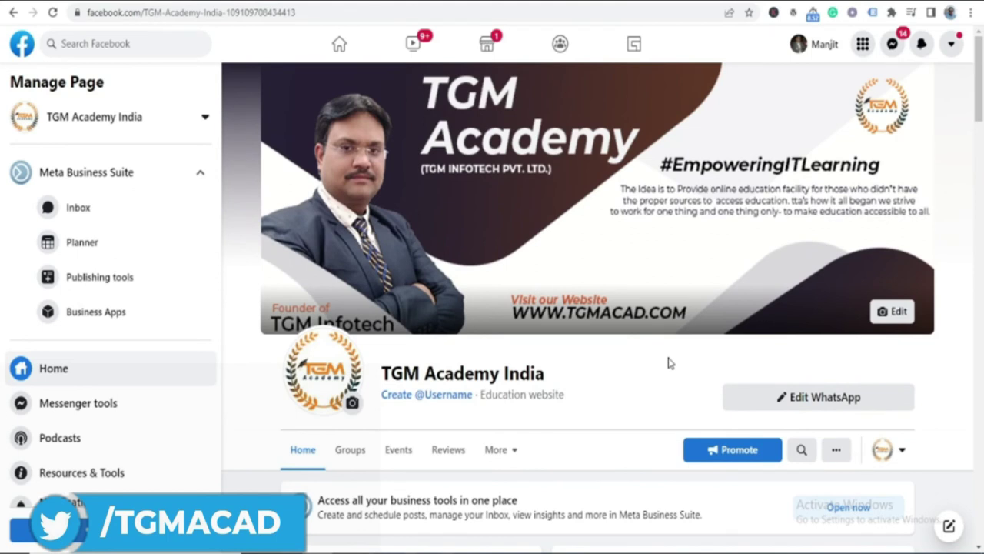
pyautogui.click(445, 398)
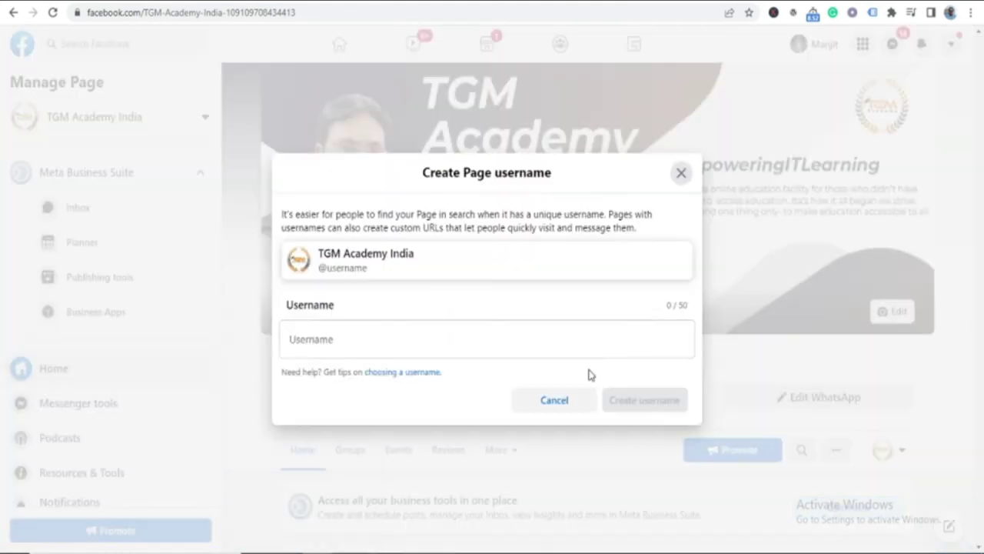
pyautogui.click(398, 342)
pyautogui.write('t')
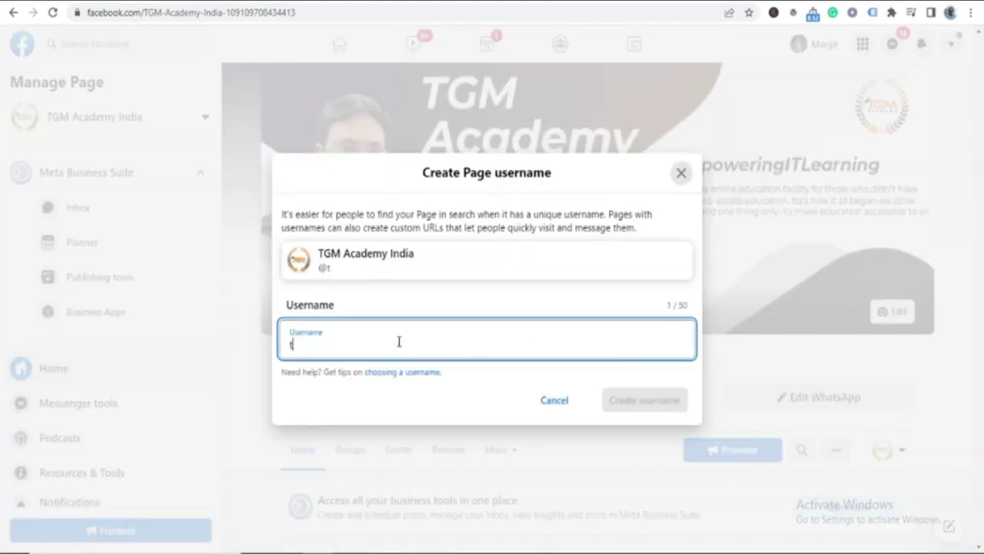
pyautogui.write('gmacademy')
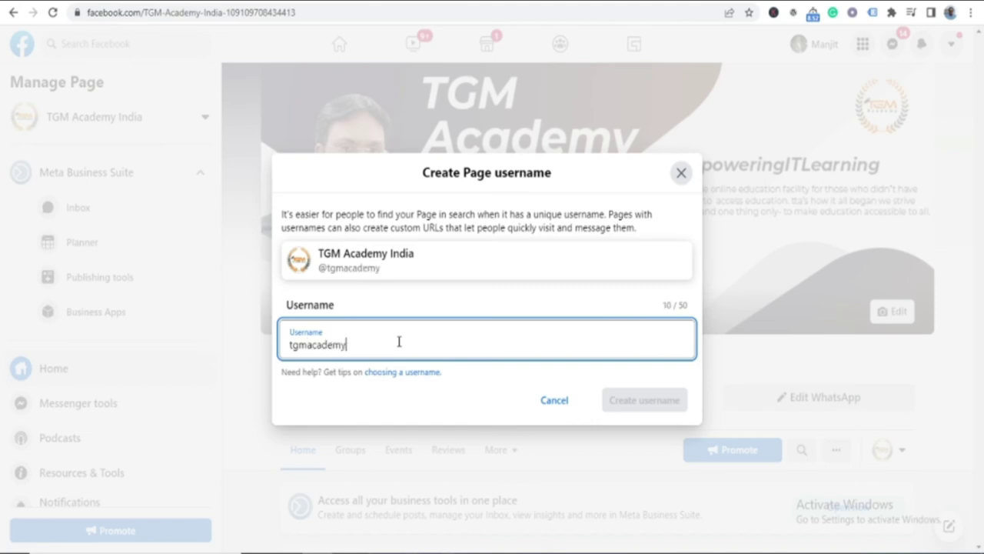
pyautogui.write('india')
pyautogui.press('Tab')
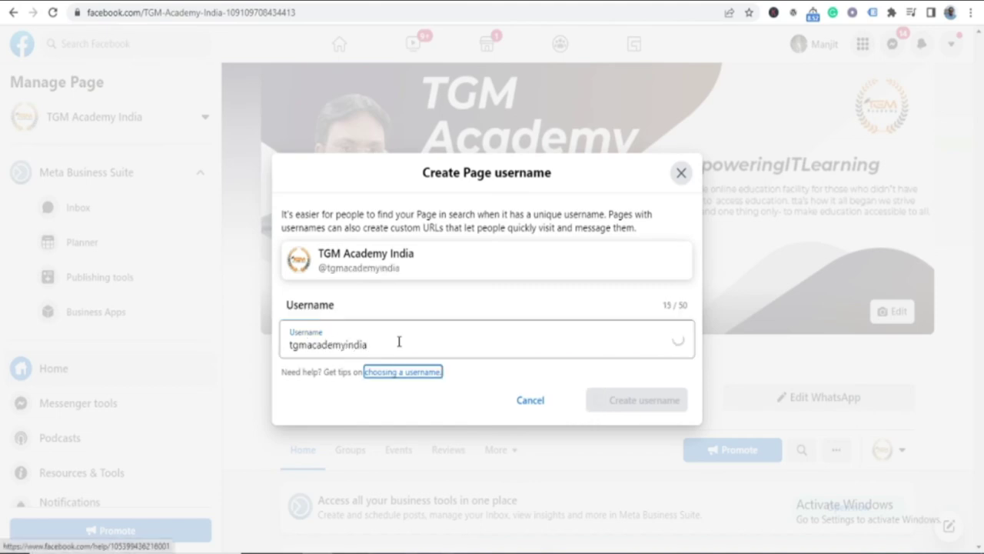
pyautogui.click(650, 400)
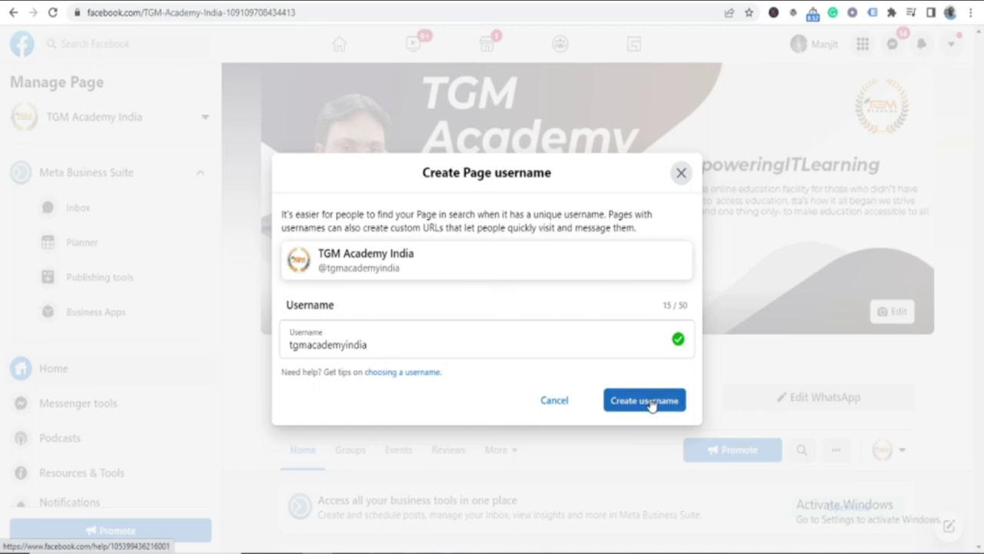